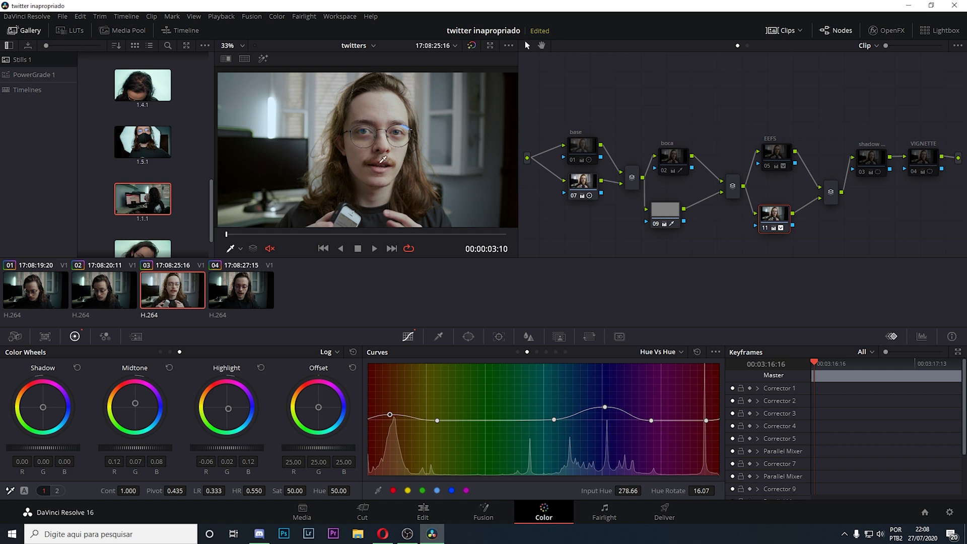
- Adjust the orange-red skin-tone point of the Hue Vs Hue curve on node 11, trying hue rotations in both directions
drag(389, 414, 395, 425)
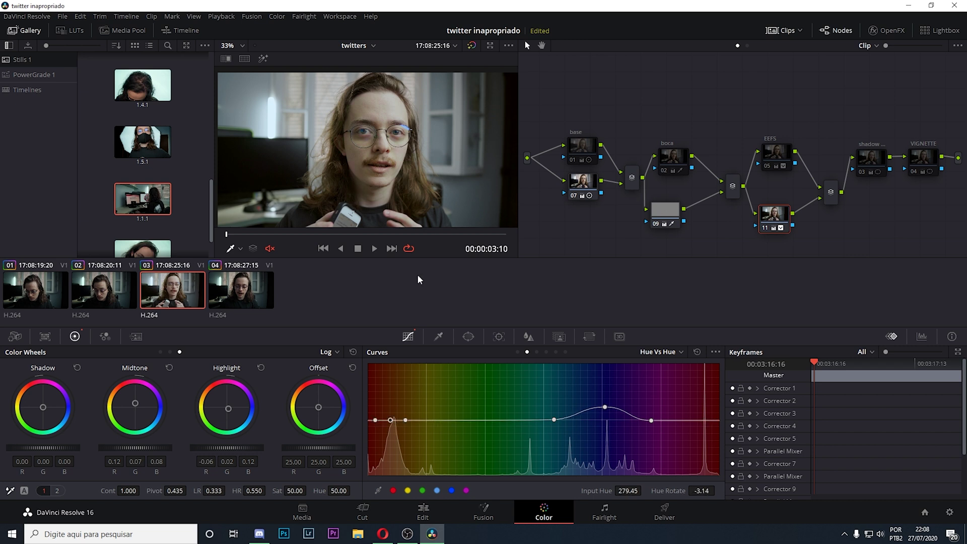
drag(409, 420, 390, 416)
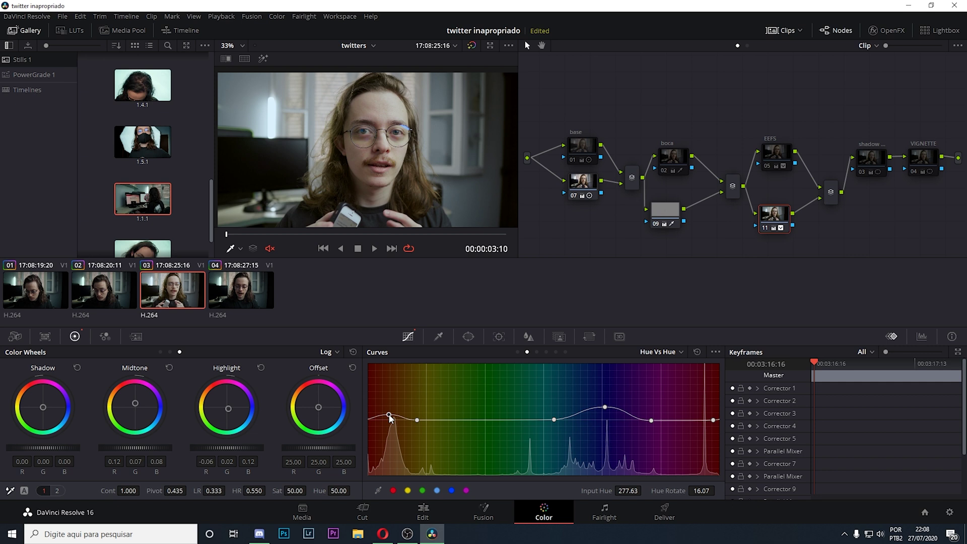
drag(390, 416, 392, 439)
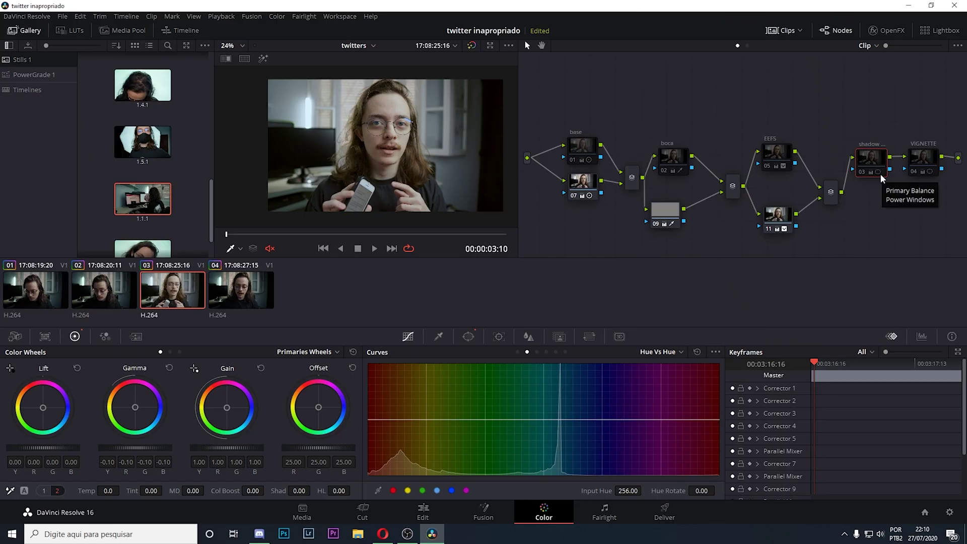
- Check the VIGNETTE and shadow nodes, comparing the image with the shadow node enabled and disabled
click(921, 159)
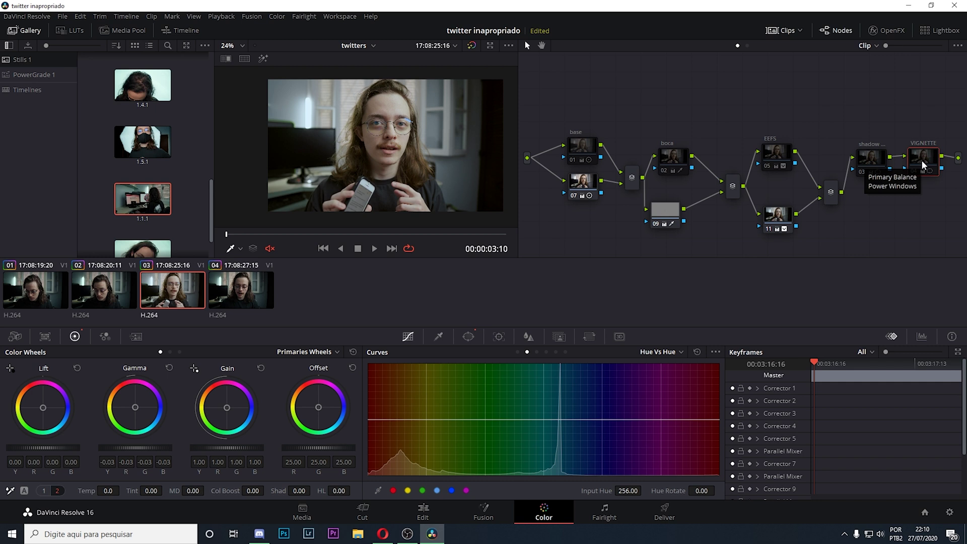
click(872, 155)
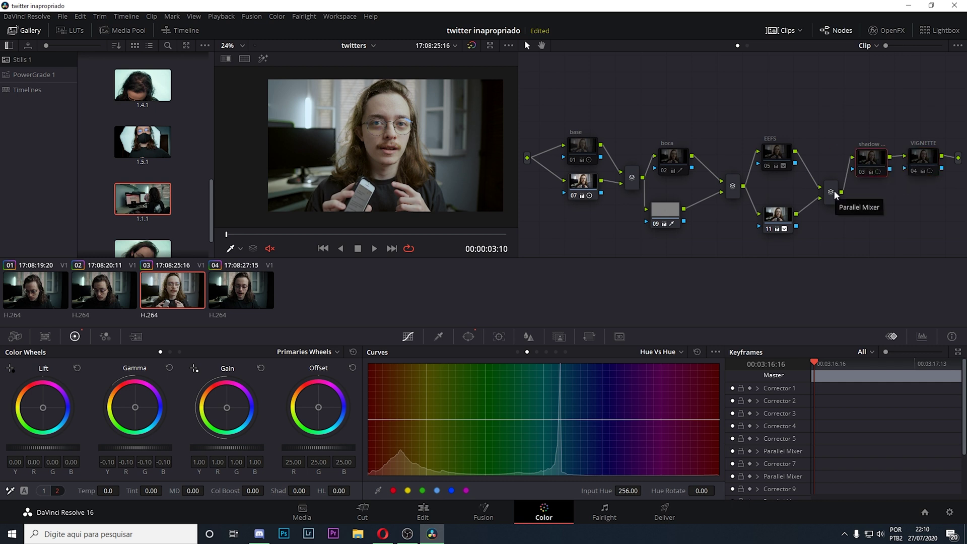
key(ctrl+d)
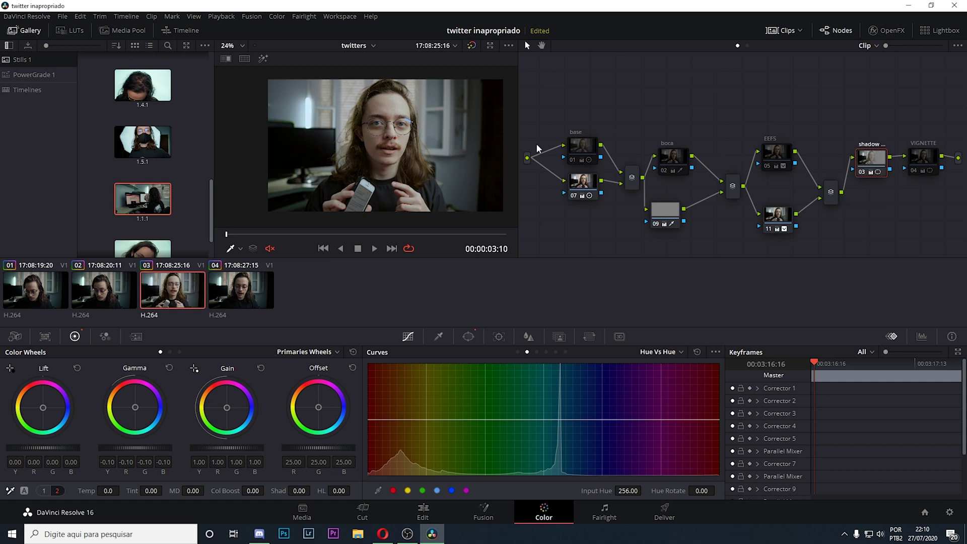
drag(867, 164, 869, 155)
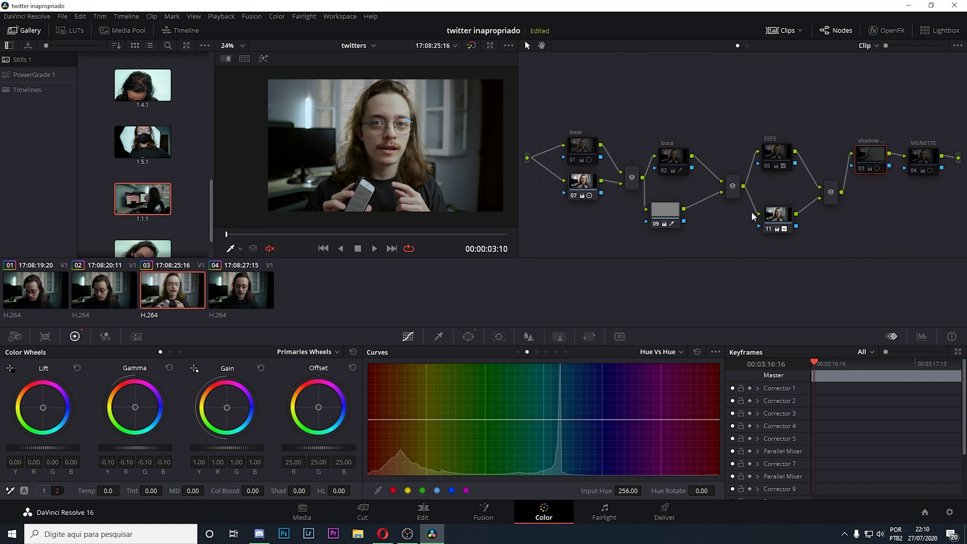
- Add a parallel node to the shadow node, move the VIGNETTE node aside to make room, and select the new node
key(alt+p)
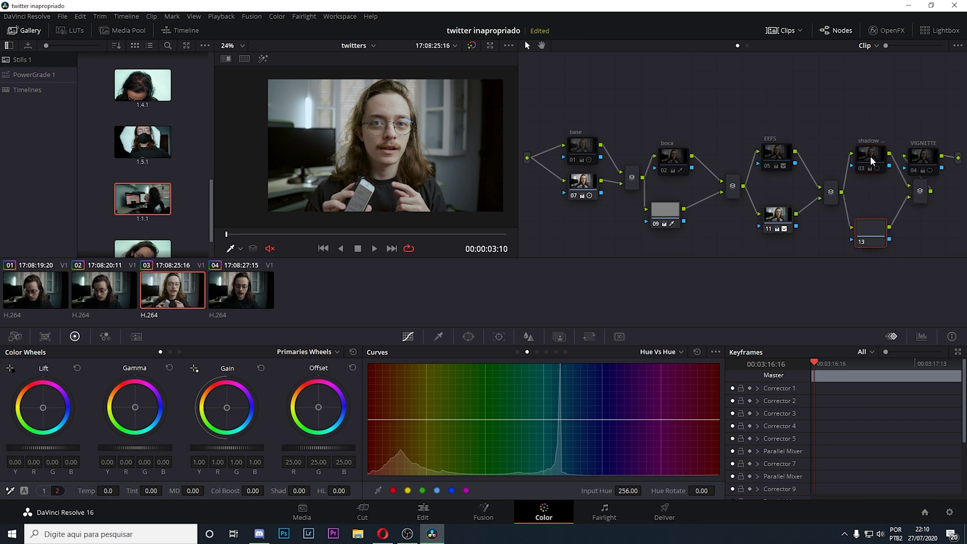
click(951, 169)
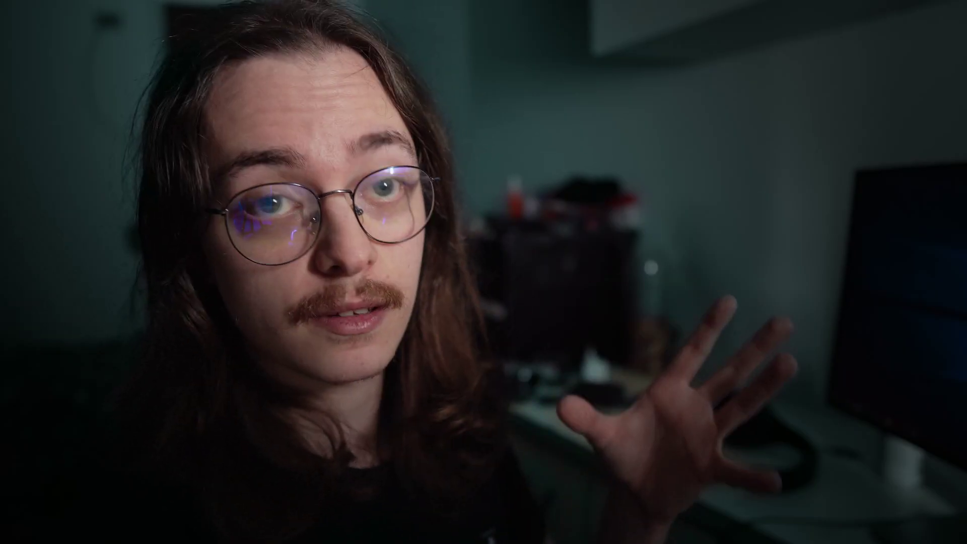
click(857, 244)
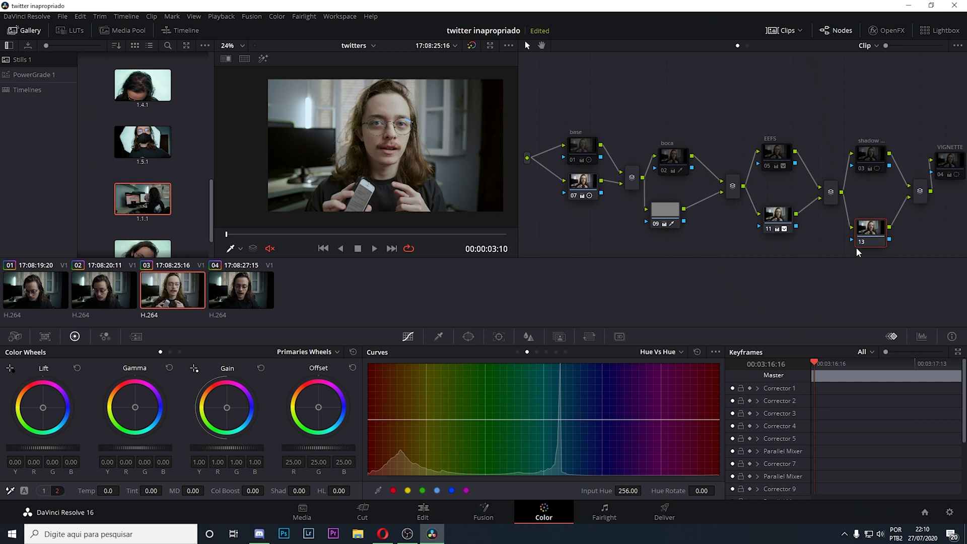
- Add a gradient window to node 13 and name it "gradiente esquerdo"
click(466, 337)
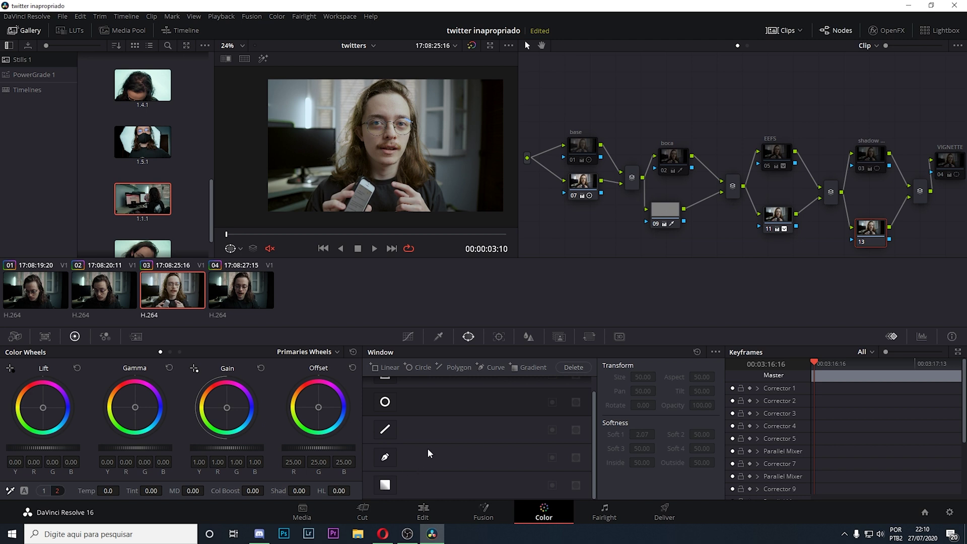
click(527, 371)
double_click(425, 483)
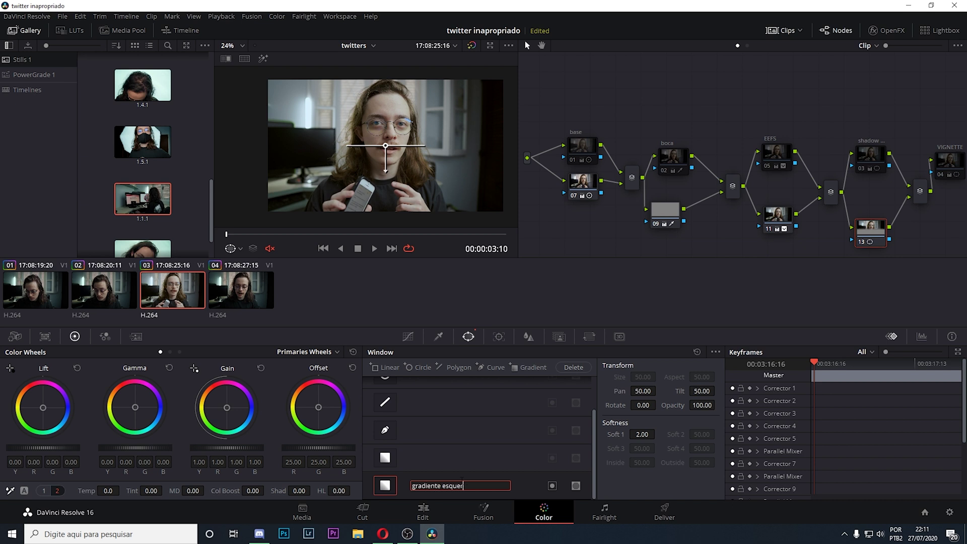
key(Return)
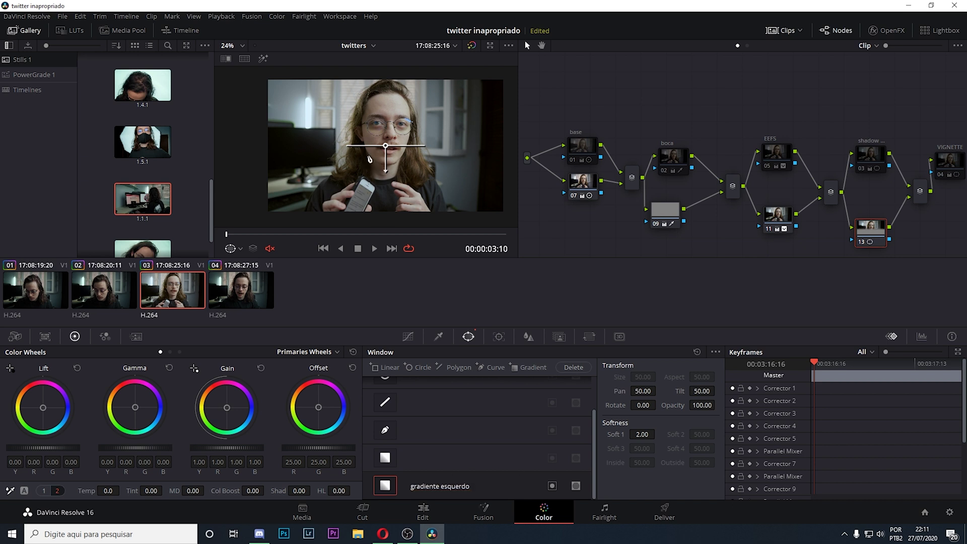
- Place the gradient at the picture's left edge facing the subject, widen its softness, and darken the area with lift -0.03 and lower gamma
drag(393, 150, 364, 148)
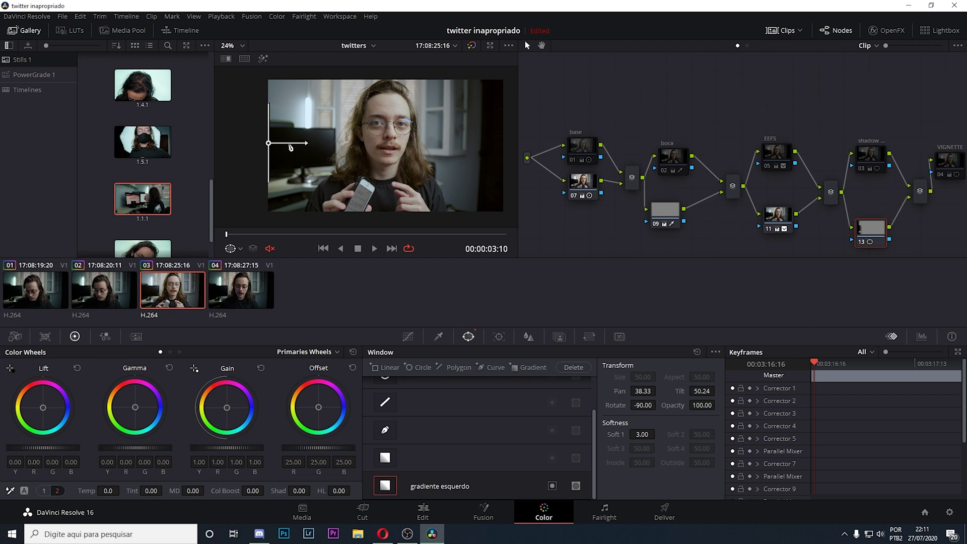
drag(283, 147, 351, 147)
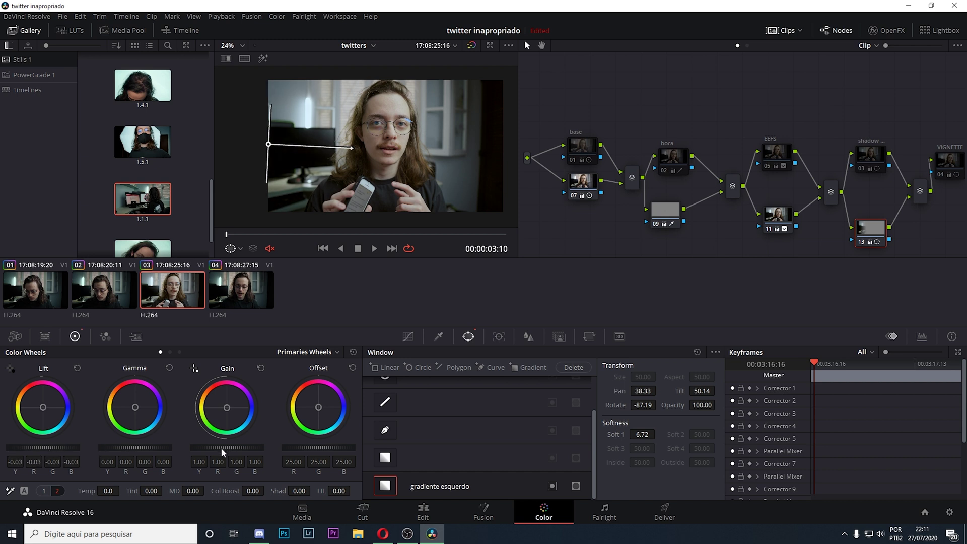
drag(134, 447, 130, 446)
drag(351, 147, 443, 146)
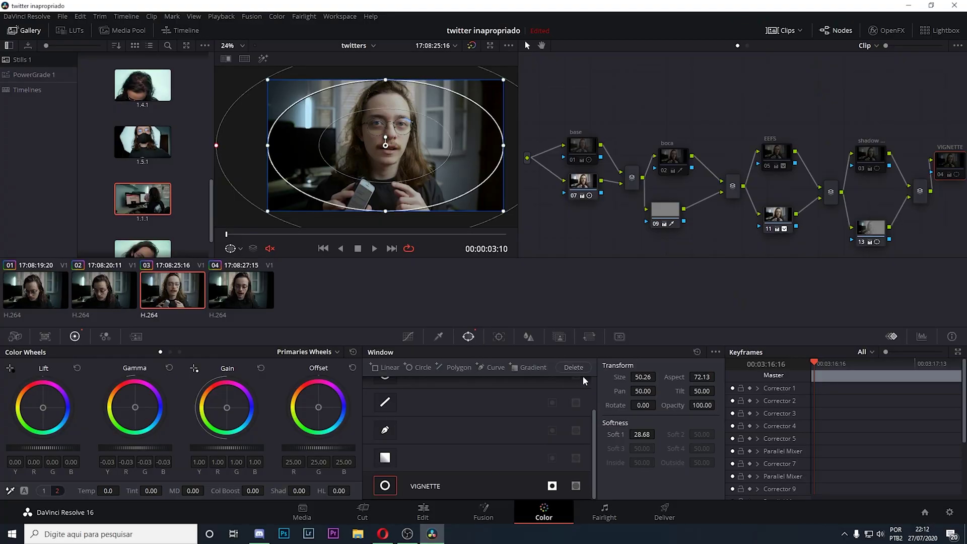
- Add an inverted circle window to the VIGNETTE node, turn off the old window, and stretch the new one to size 61.13, aspect 70.92
click(420, 367)
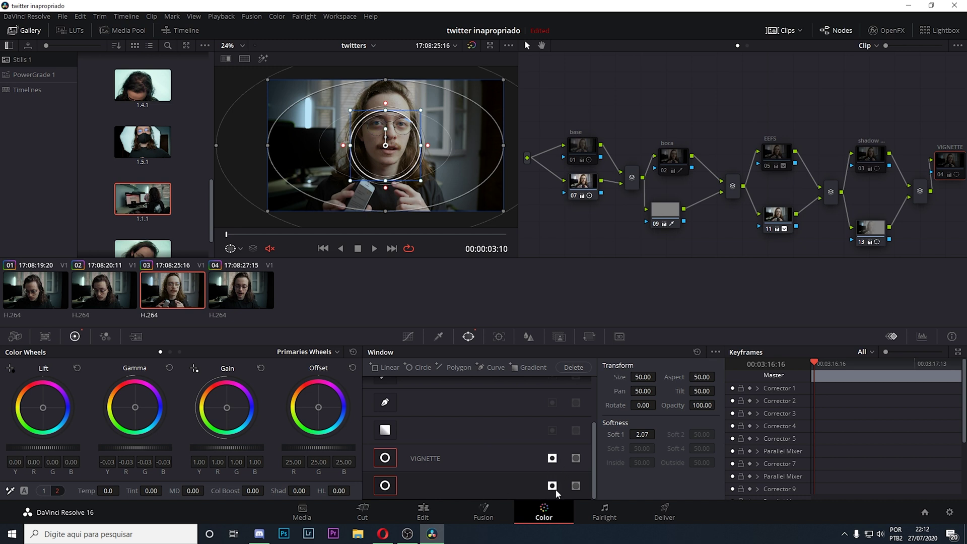
click(470, 468)
click(478, 485)
drag(432, 146, 484, 155)
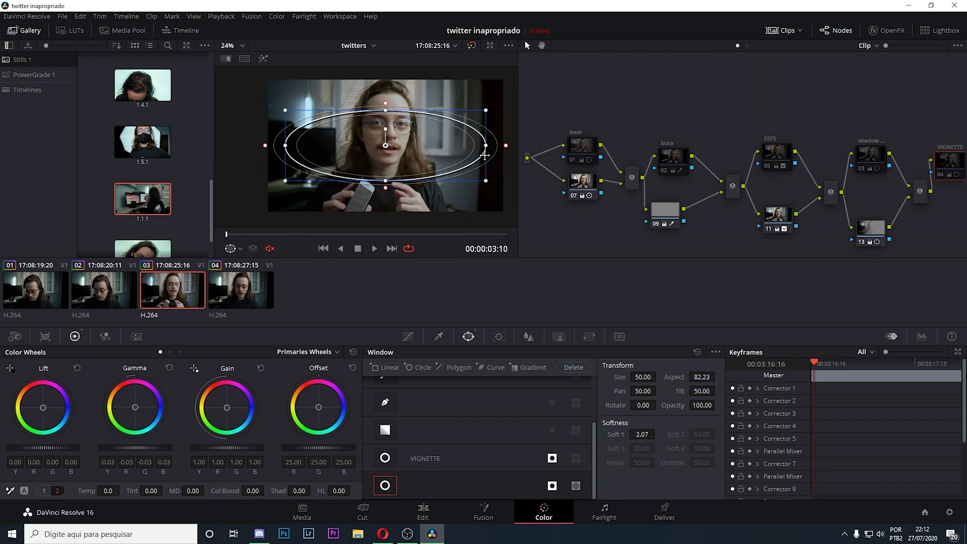
drag(385, 181, 389, 211)
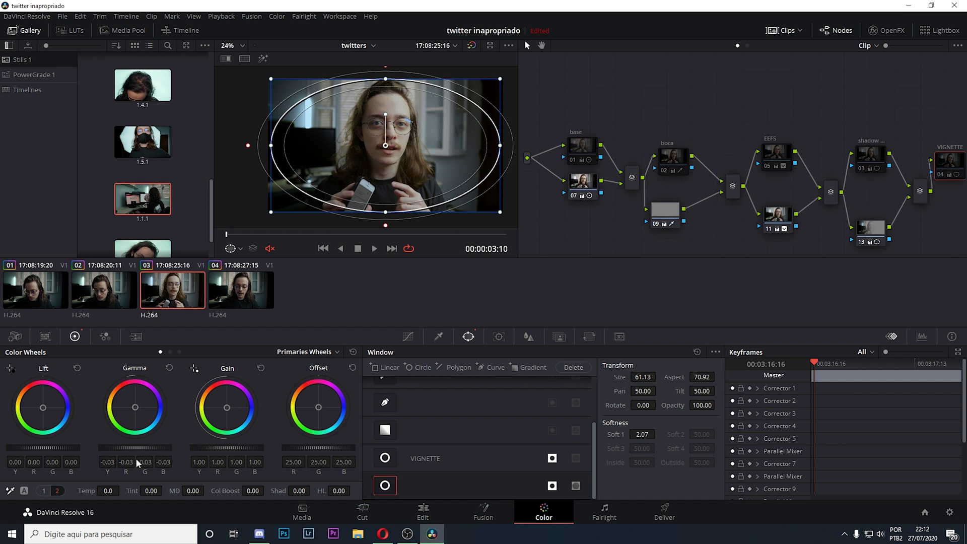
- Darken the area outside the oval vignette with gamma -0.09 and soften its edge to 11.51
click(305, 353)
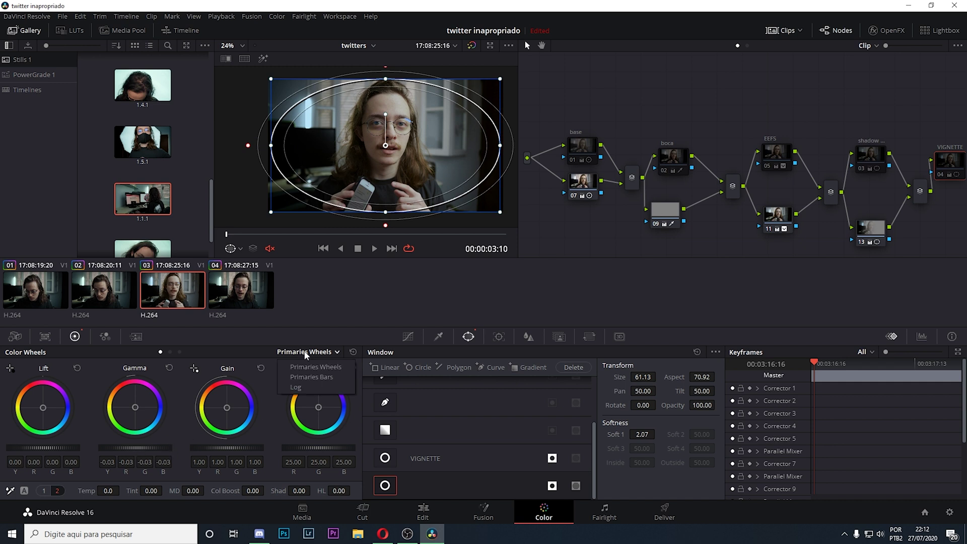
click(142, 448)
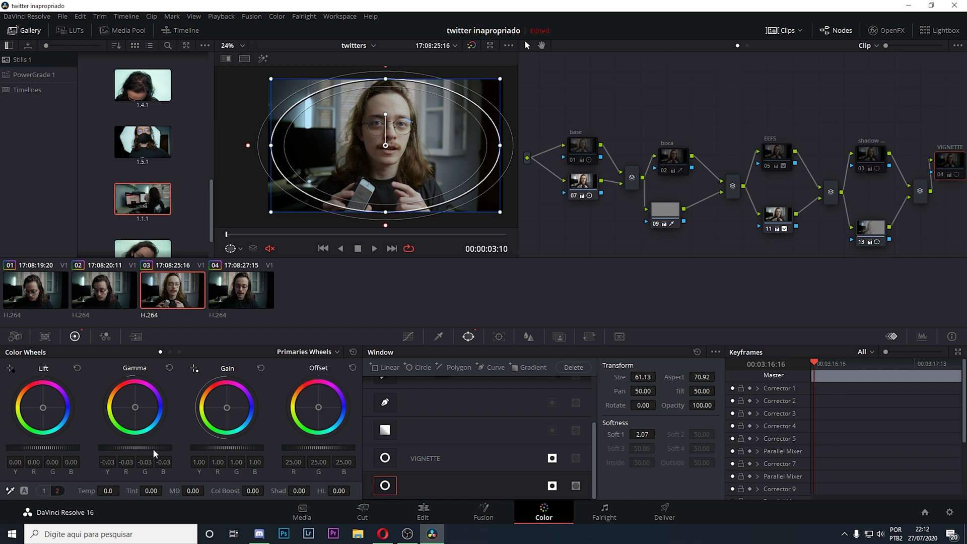
drag(145, 449, 144, 446)
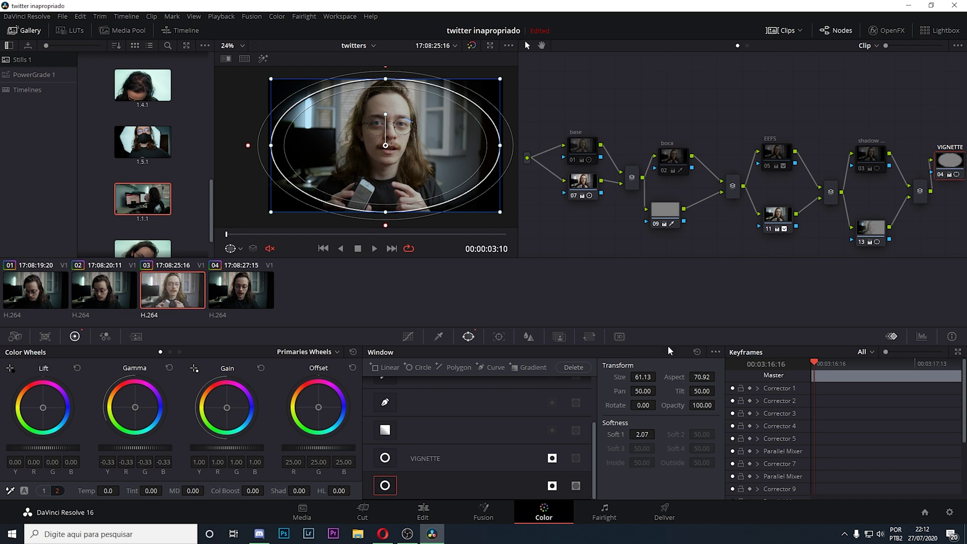
click(409, 336)
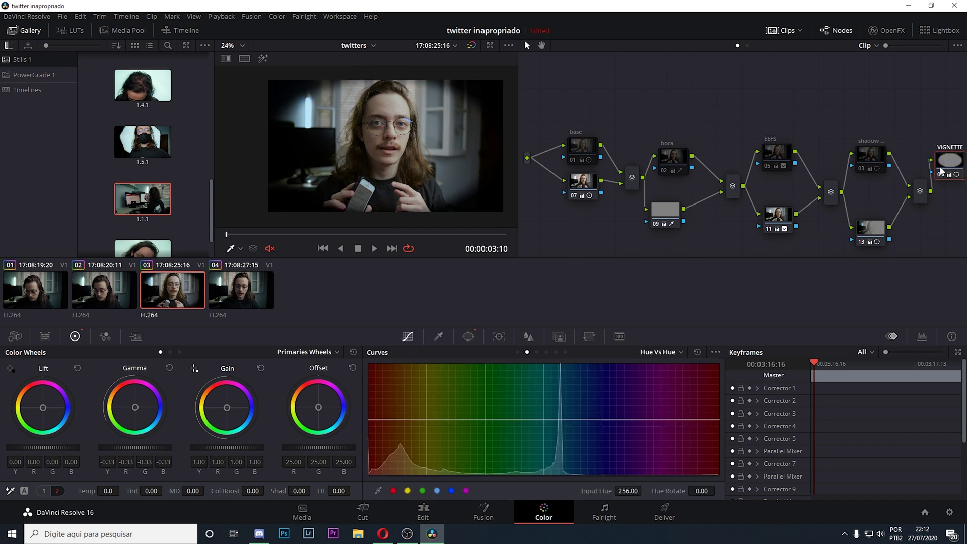
click(469, 336)
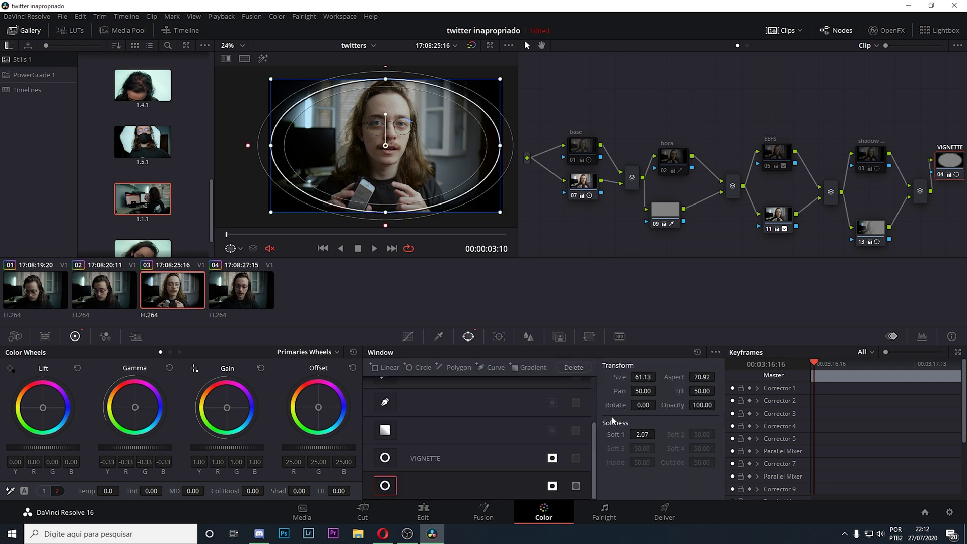
drag(658, 435, 685, 434)
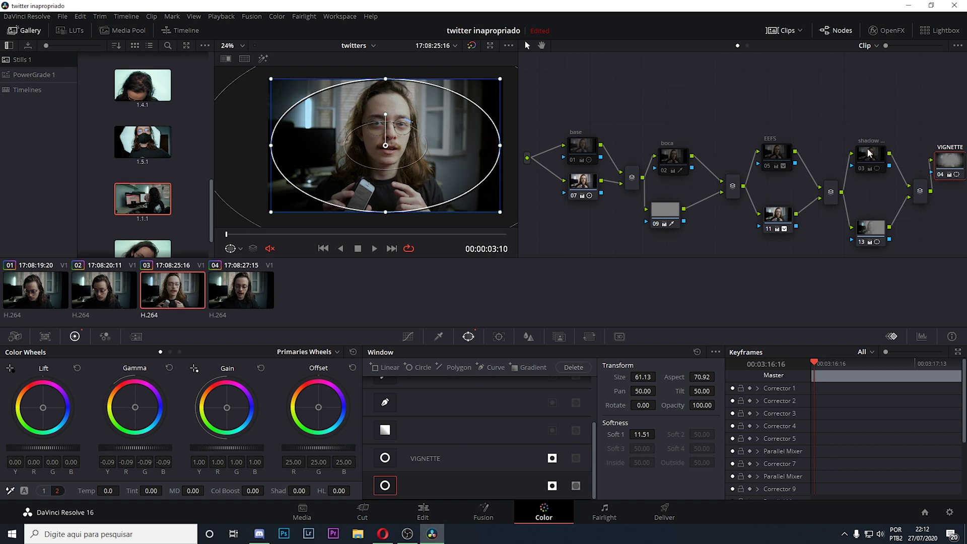
click(579, 427)
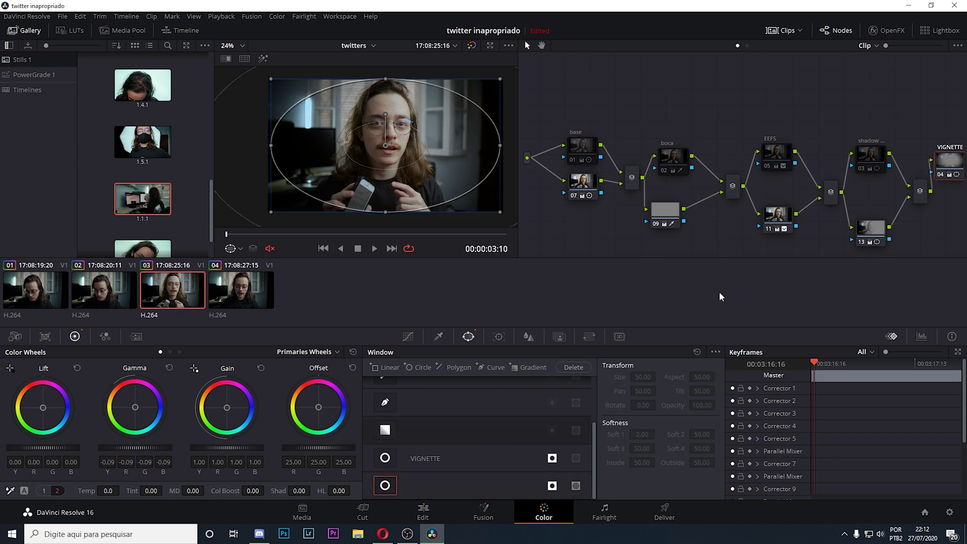
key(ctrl+z)
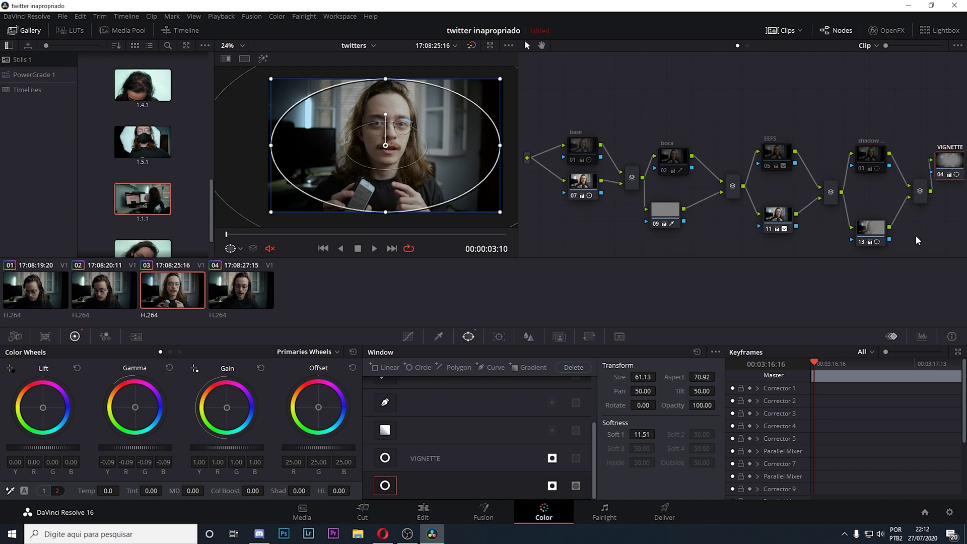
click(408, 336)
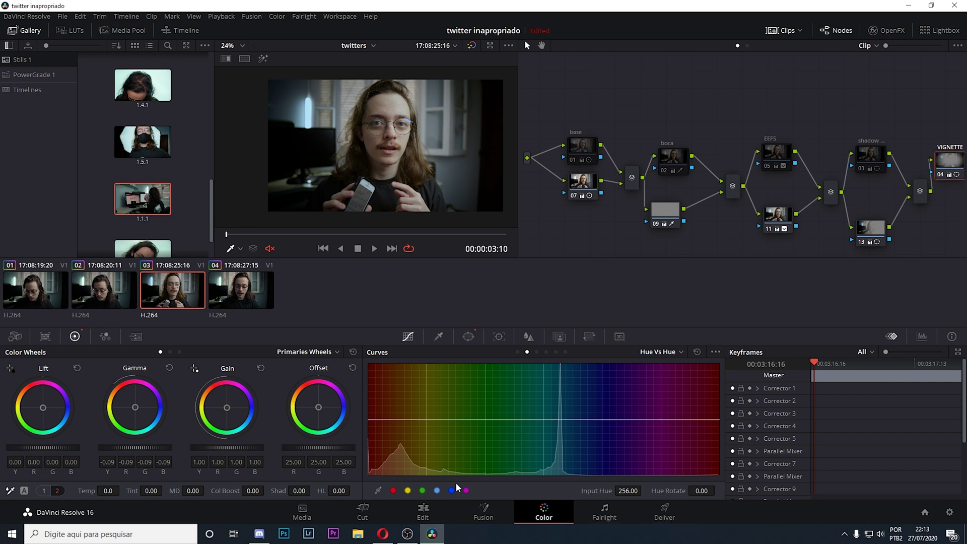
- Open the render settings on the Deliver page, try MP4 as the format, and set it back to QuickTime
click(665, 513)
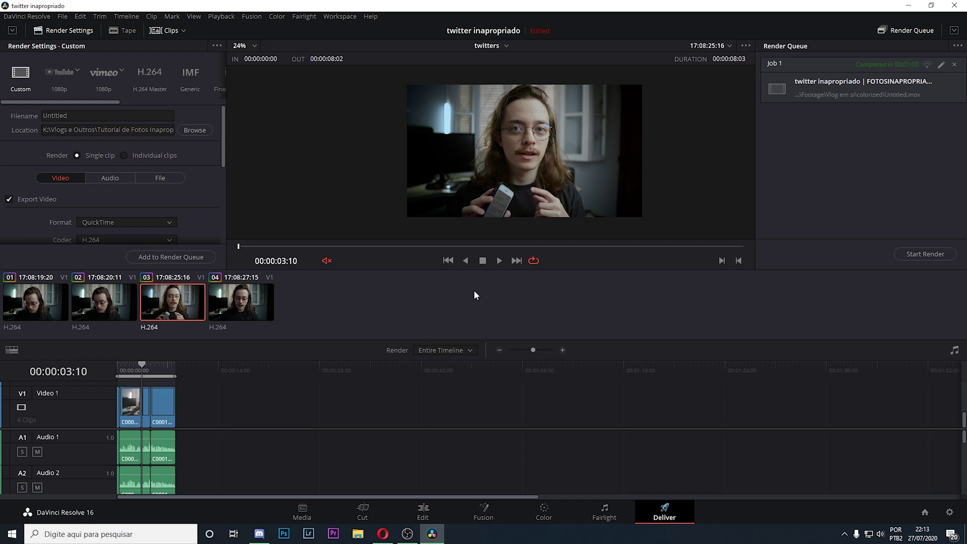
scroll(217, 124, down, 1)
scroll(220, 123, up, 1)
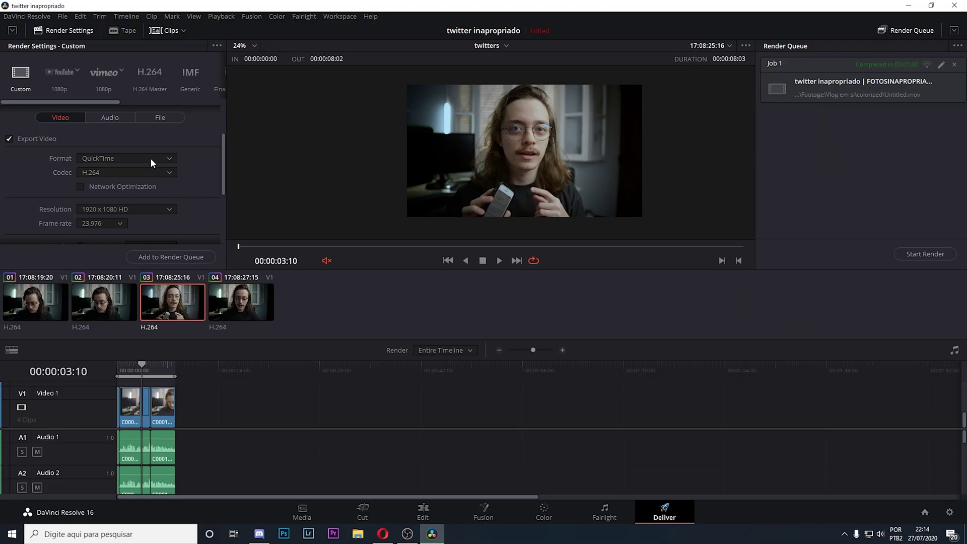
click(151, 158)
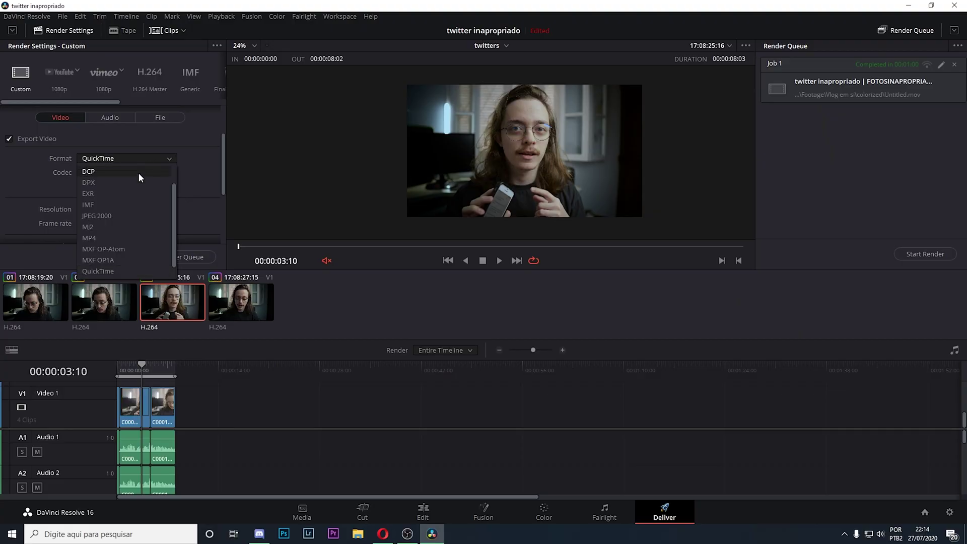
click(128, 237)
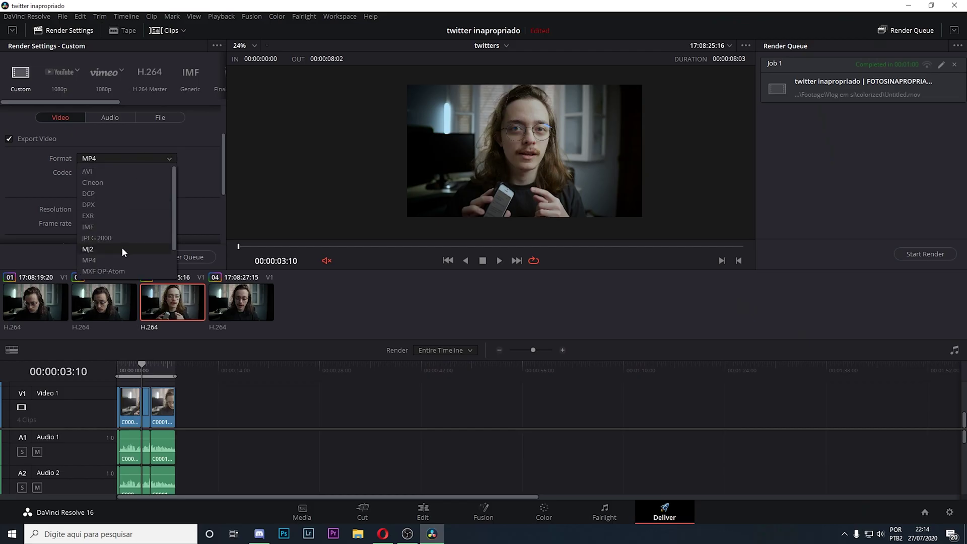
scroll(122, 249, down, 2)
click(113, 261)
- Choose a video codec for the QuickTime render
click(131, 173)
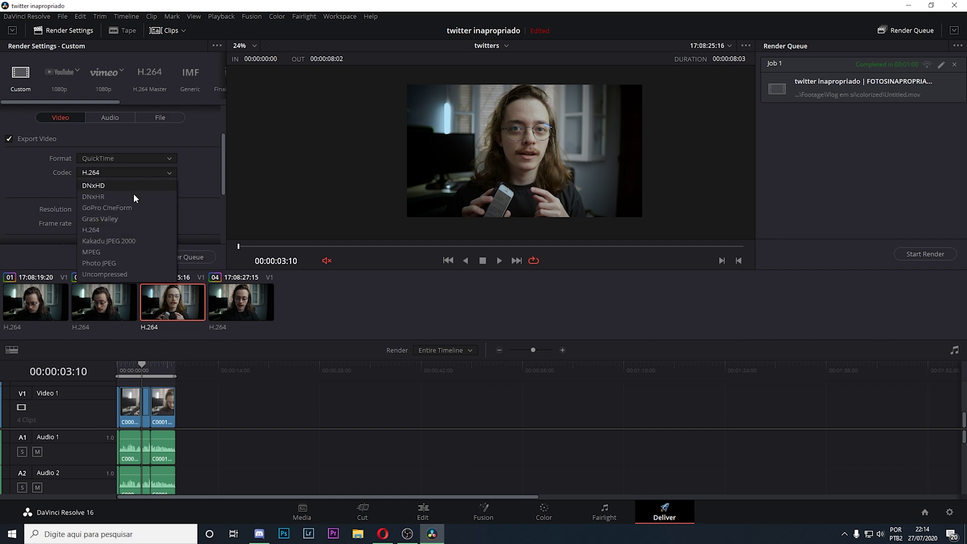
scroll(133, 271, down, 1)
click(132, 271)
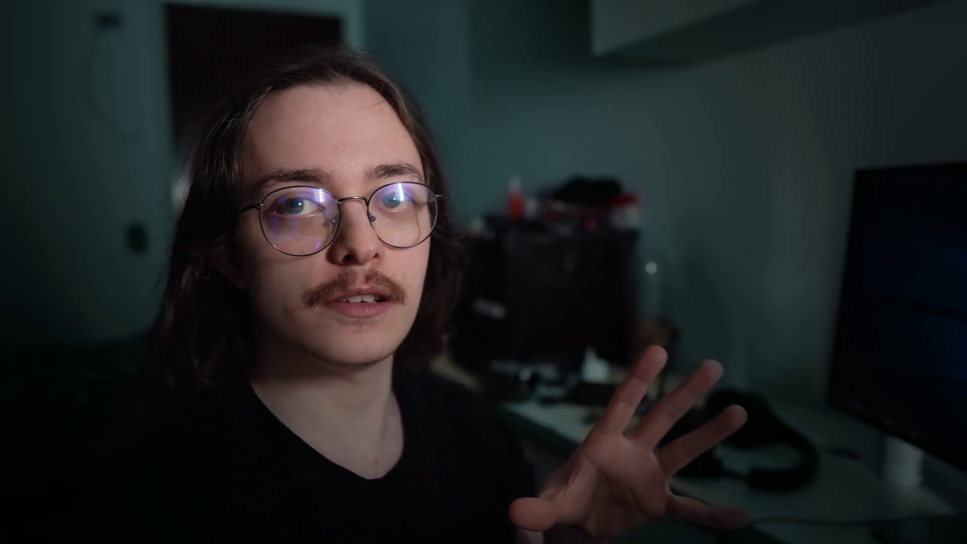